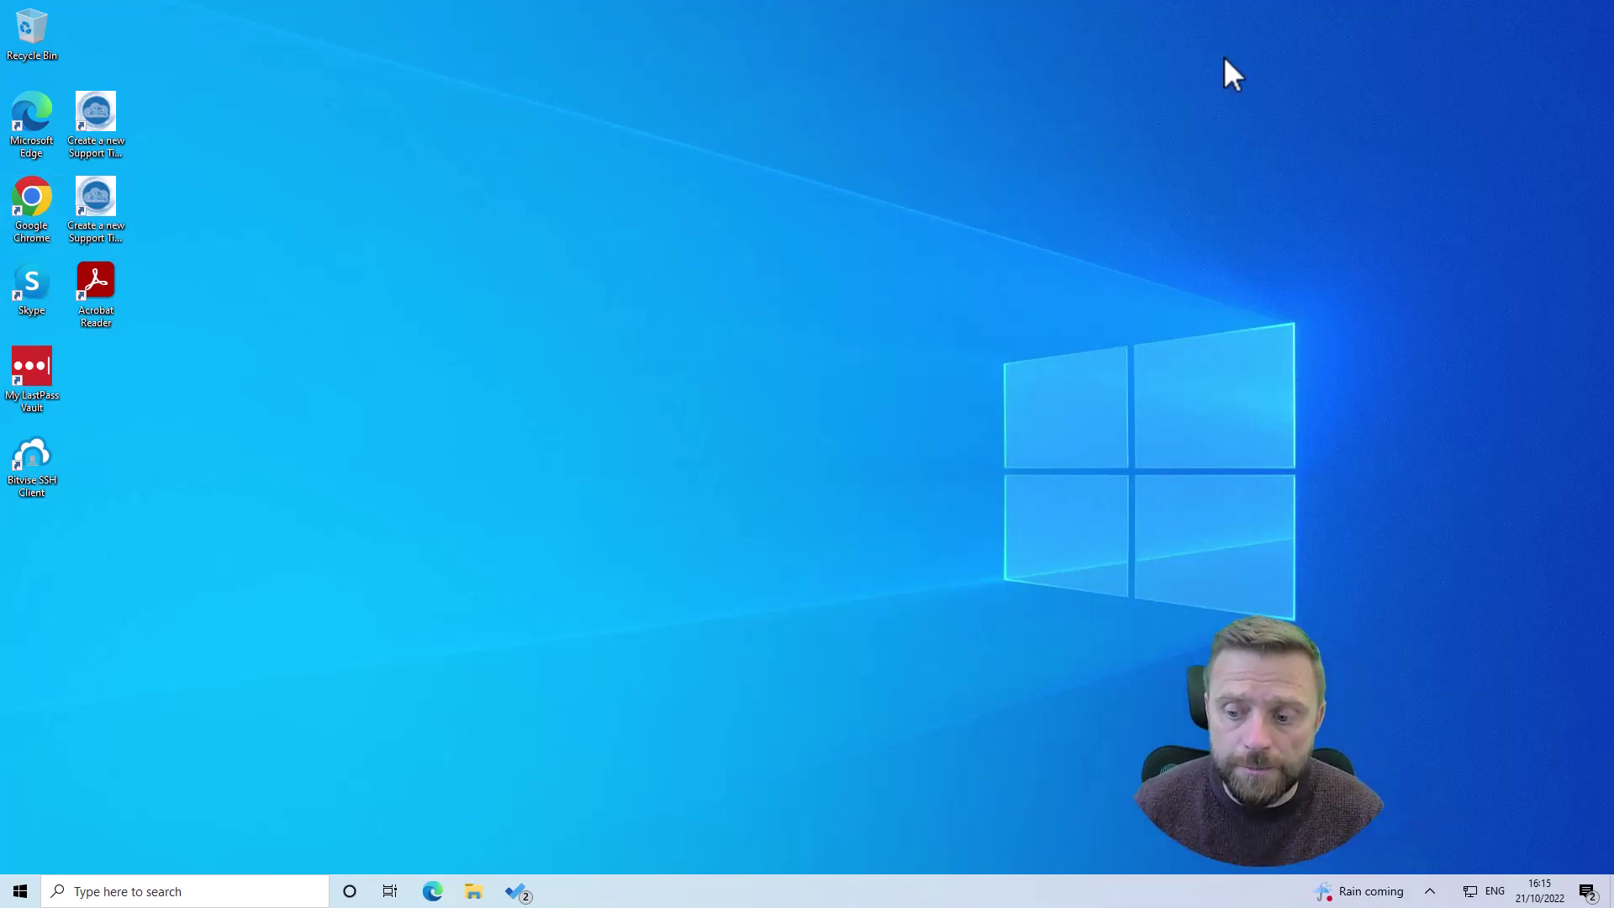
Open the OneDrive flyout from the hidden tray icons to see its sign-in prompt
{"action": "left_click", "coordinate": [1430, 893]}
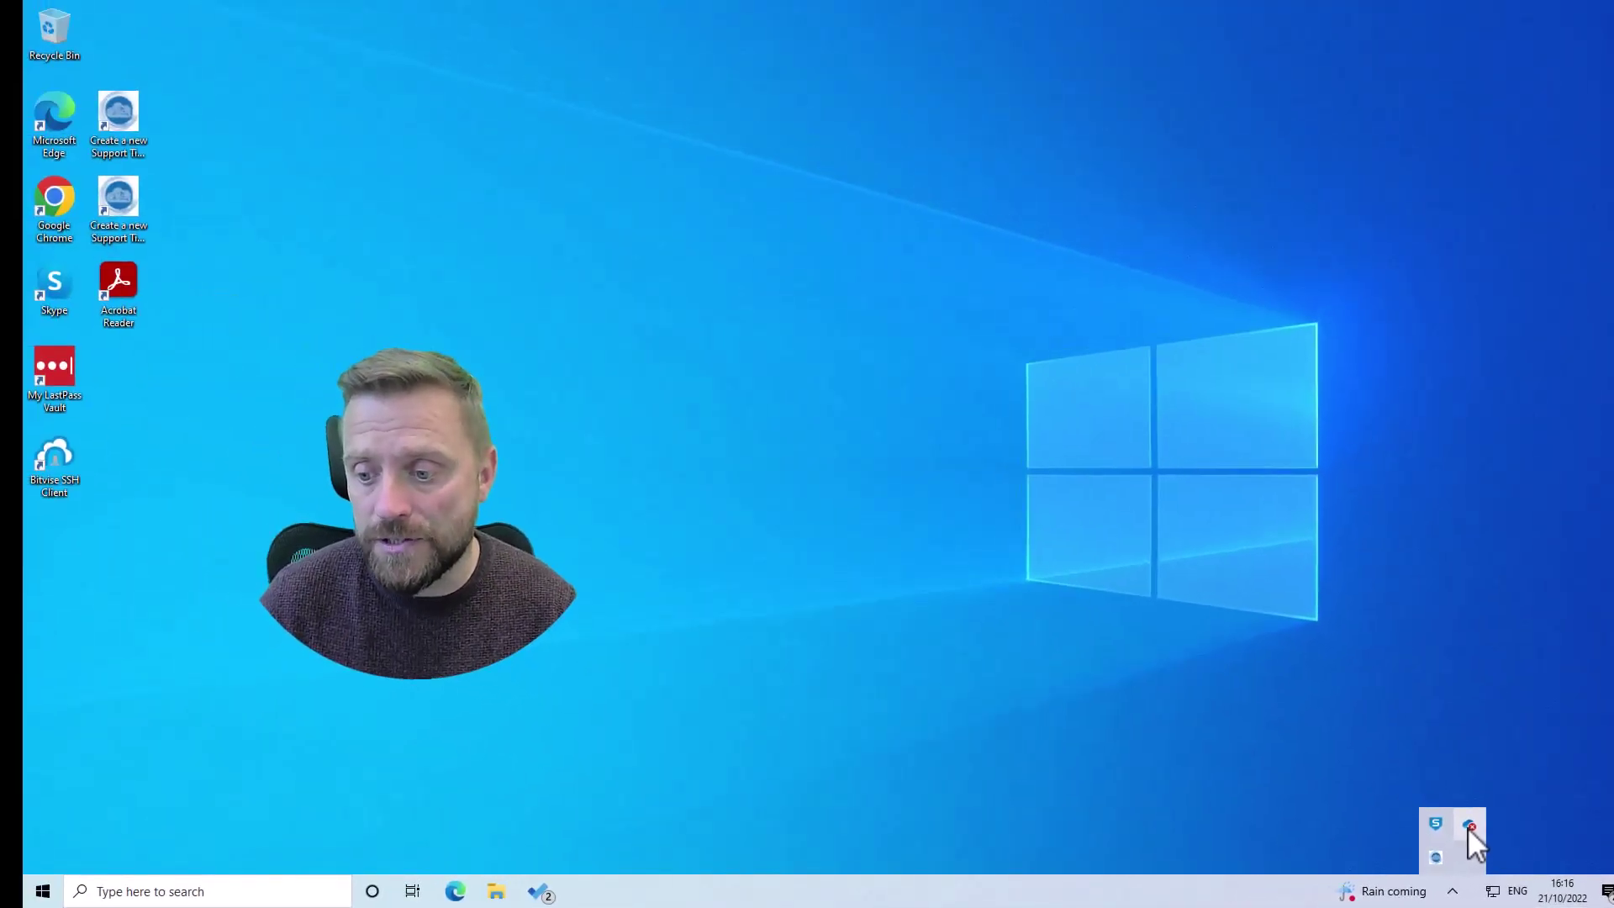
{"action": "left_click", "coordinate": [1468, 826]}
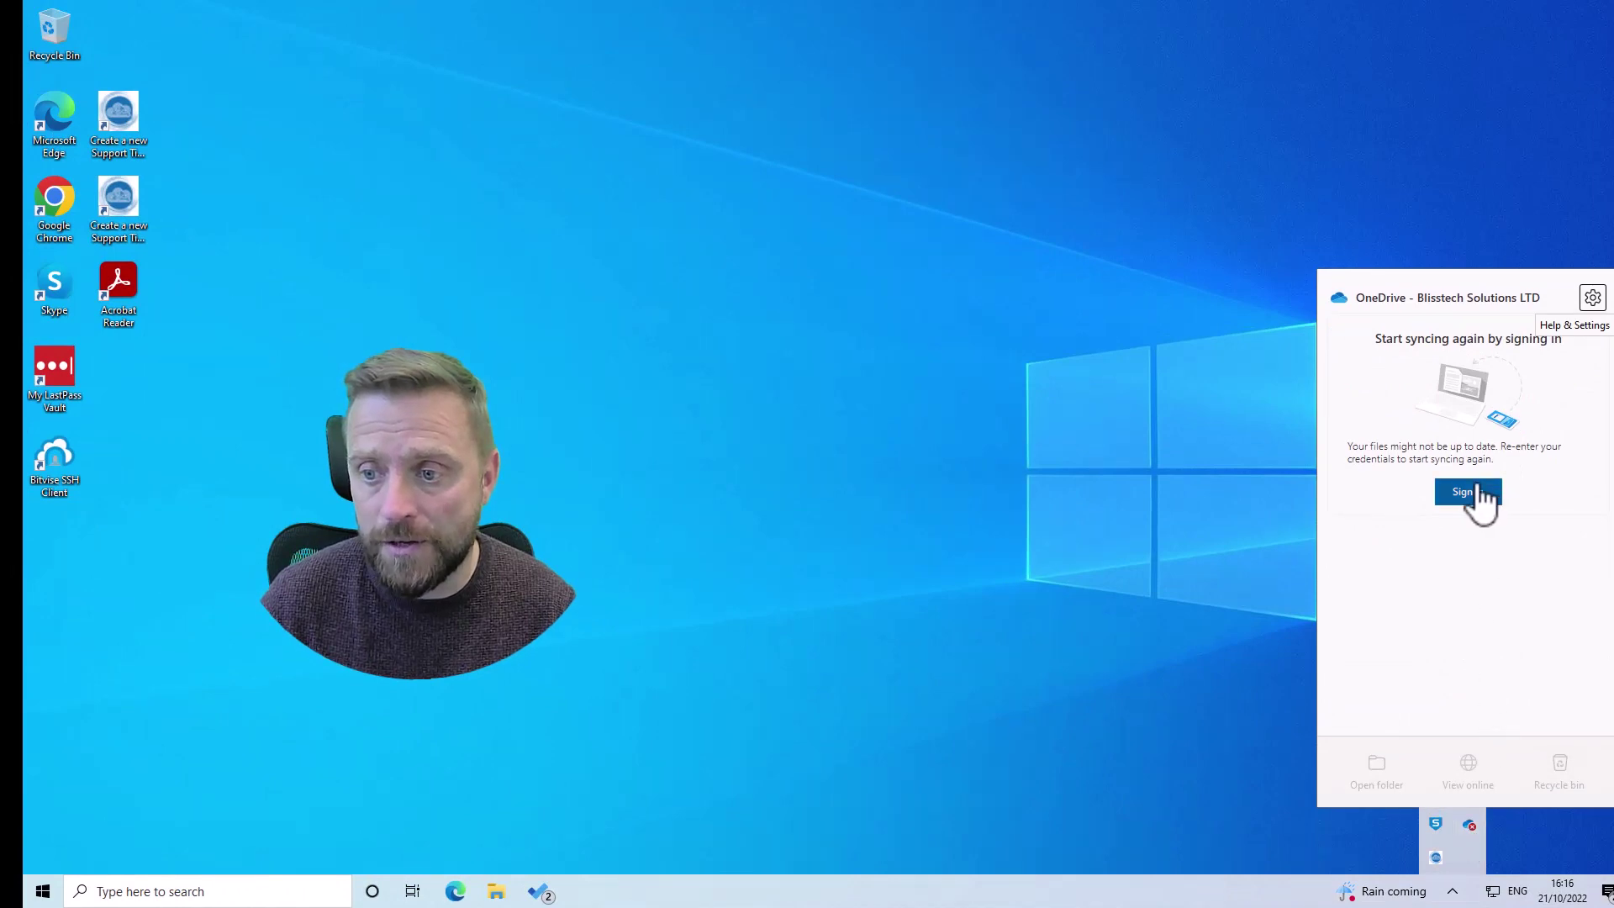
Start OneDrive sign-in and enter the work account password
{"action": "left_click", "coordinate": [1478, 490]}
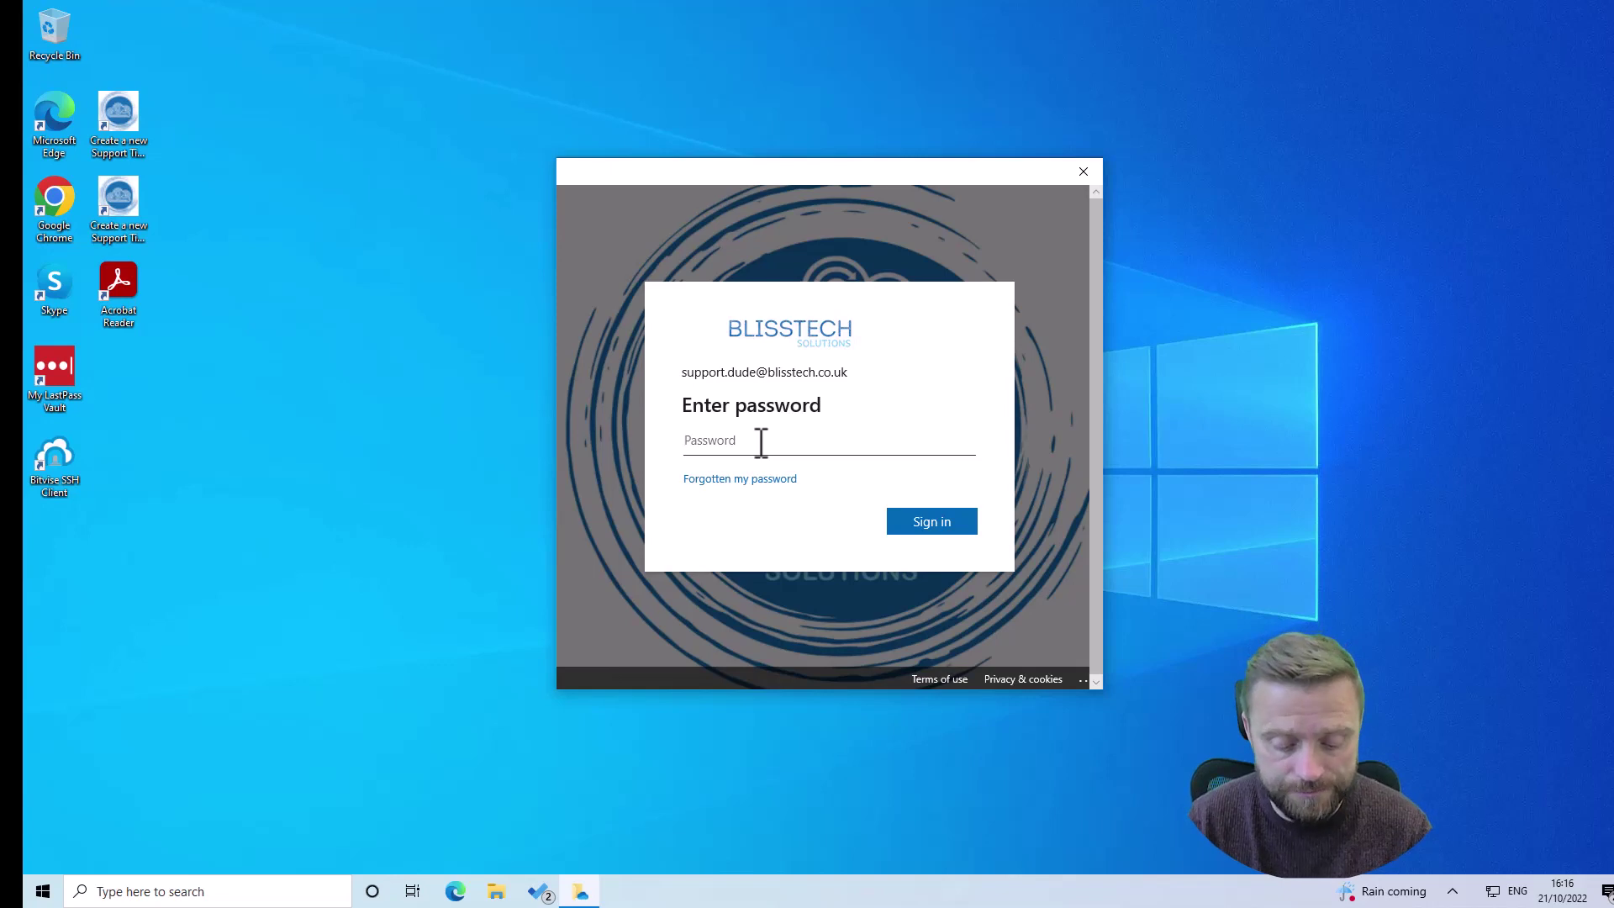
{"action": "type", "text": "aaa"}
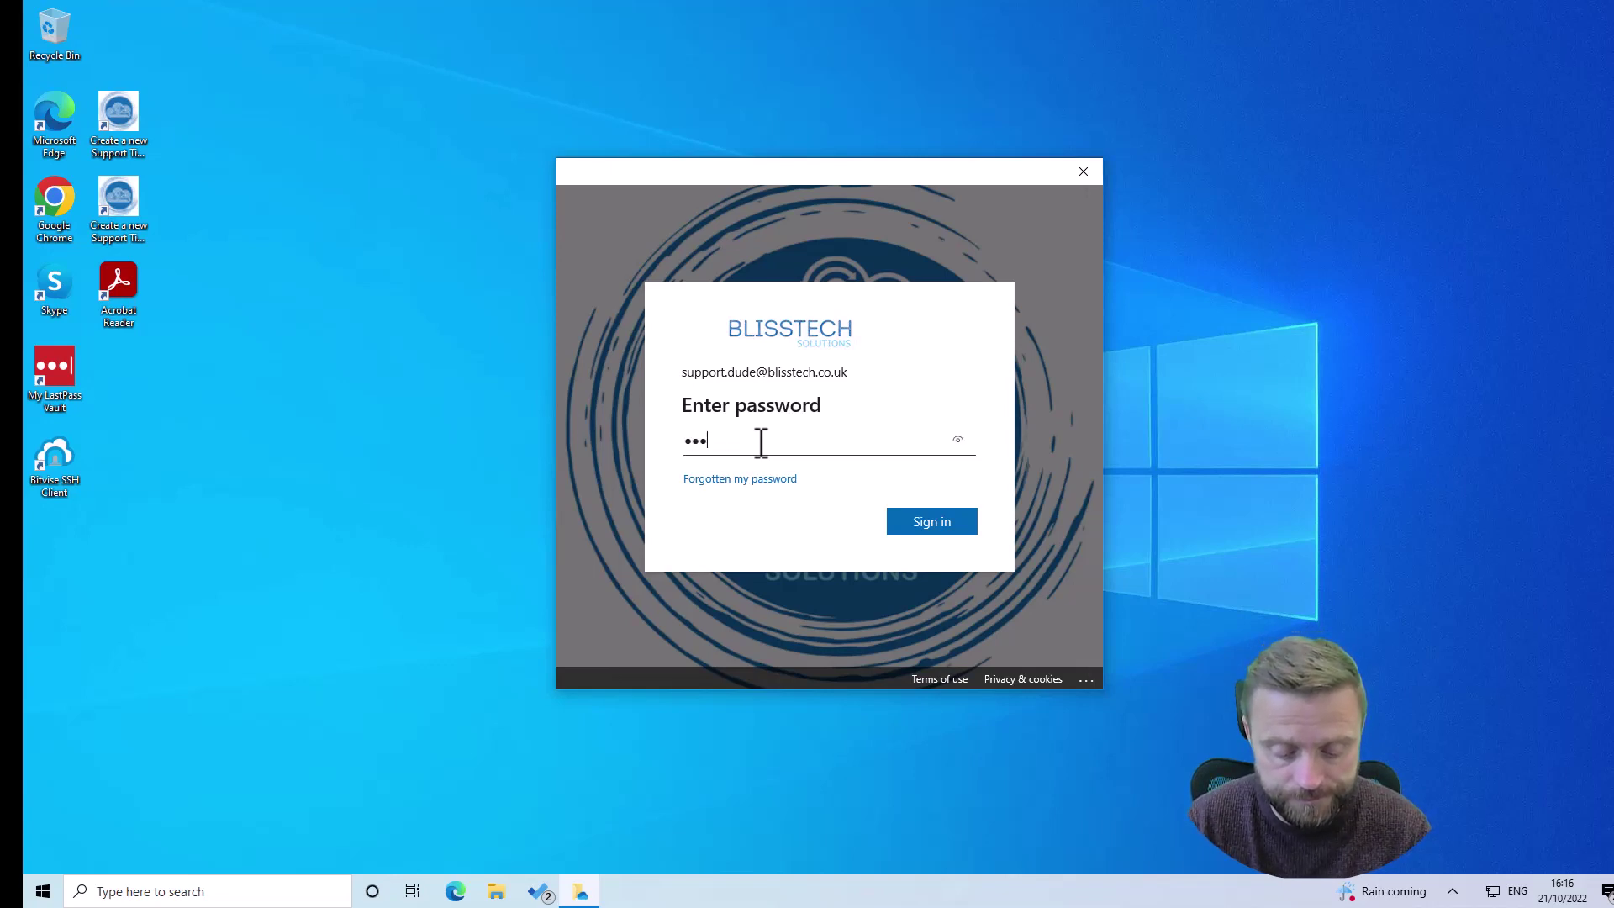
{"action": "type", "text": "aa"}
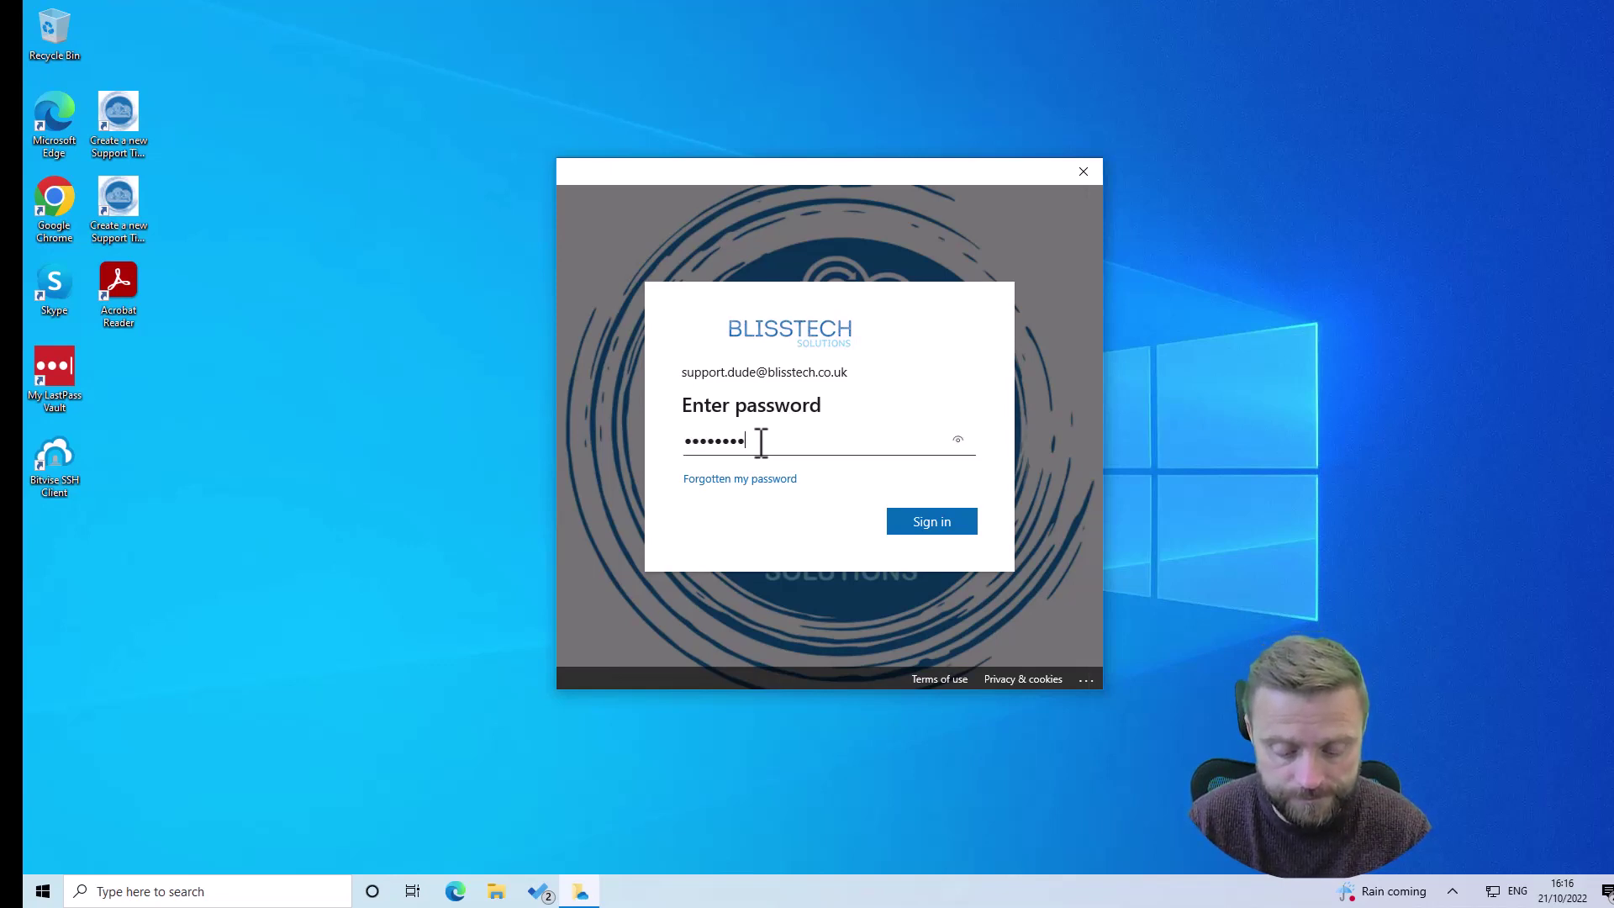
{"action": "type", "text": "aa"}
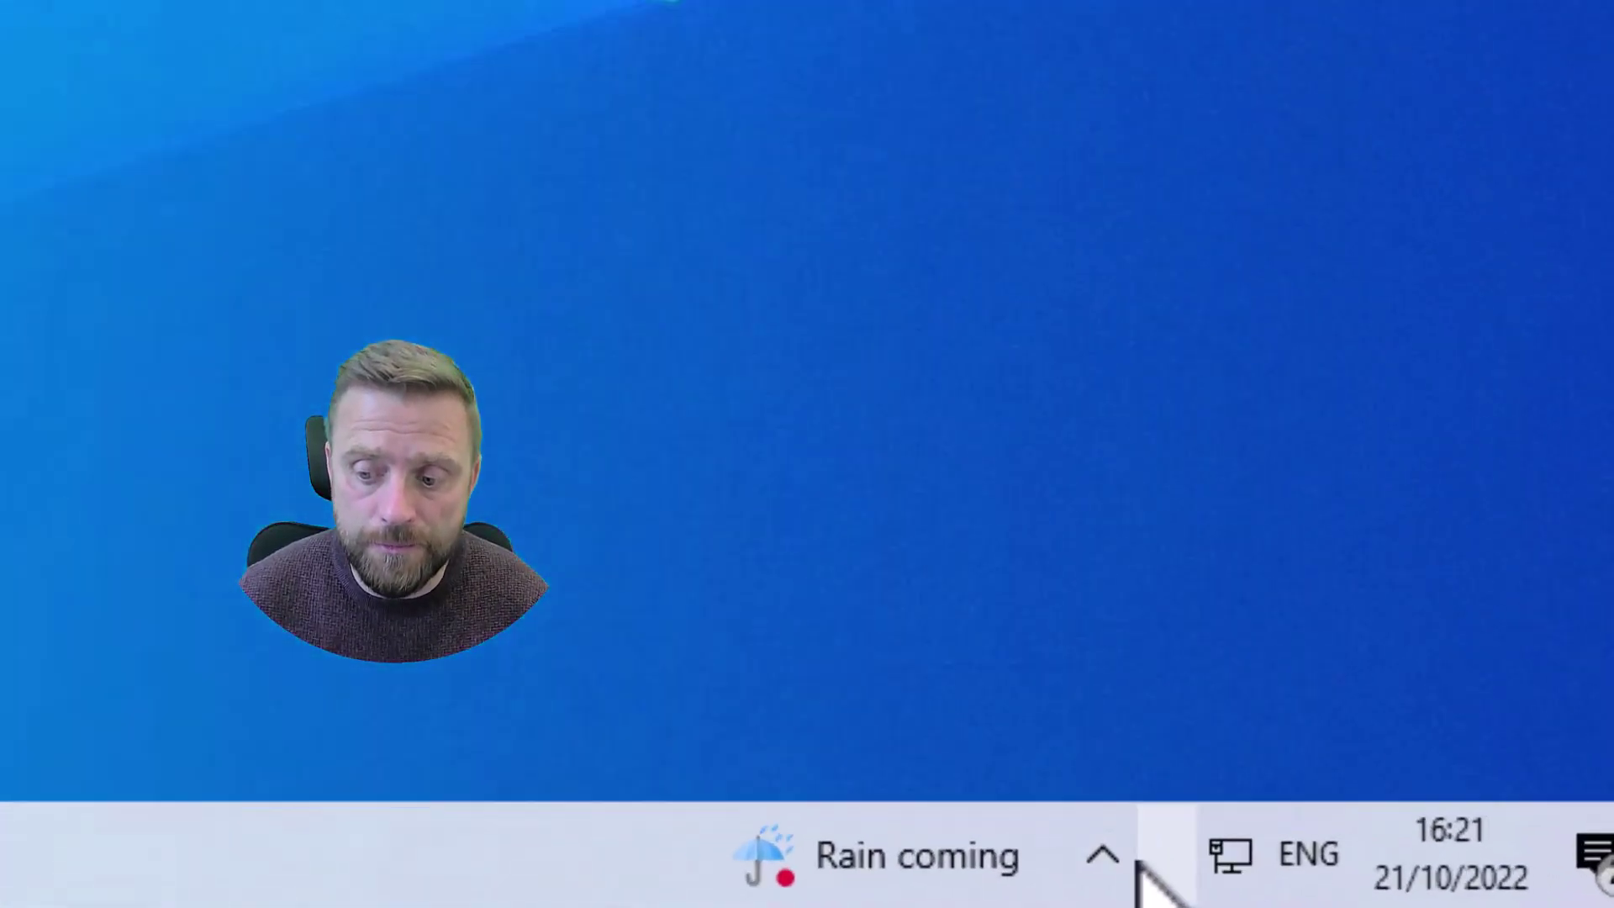
Check the OneDrive activity panel for resumed syncing and view the Help & Settings options
{"action": "left_click", "coordinate": [1131, 857]}
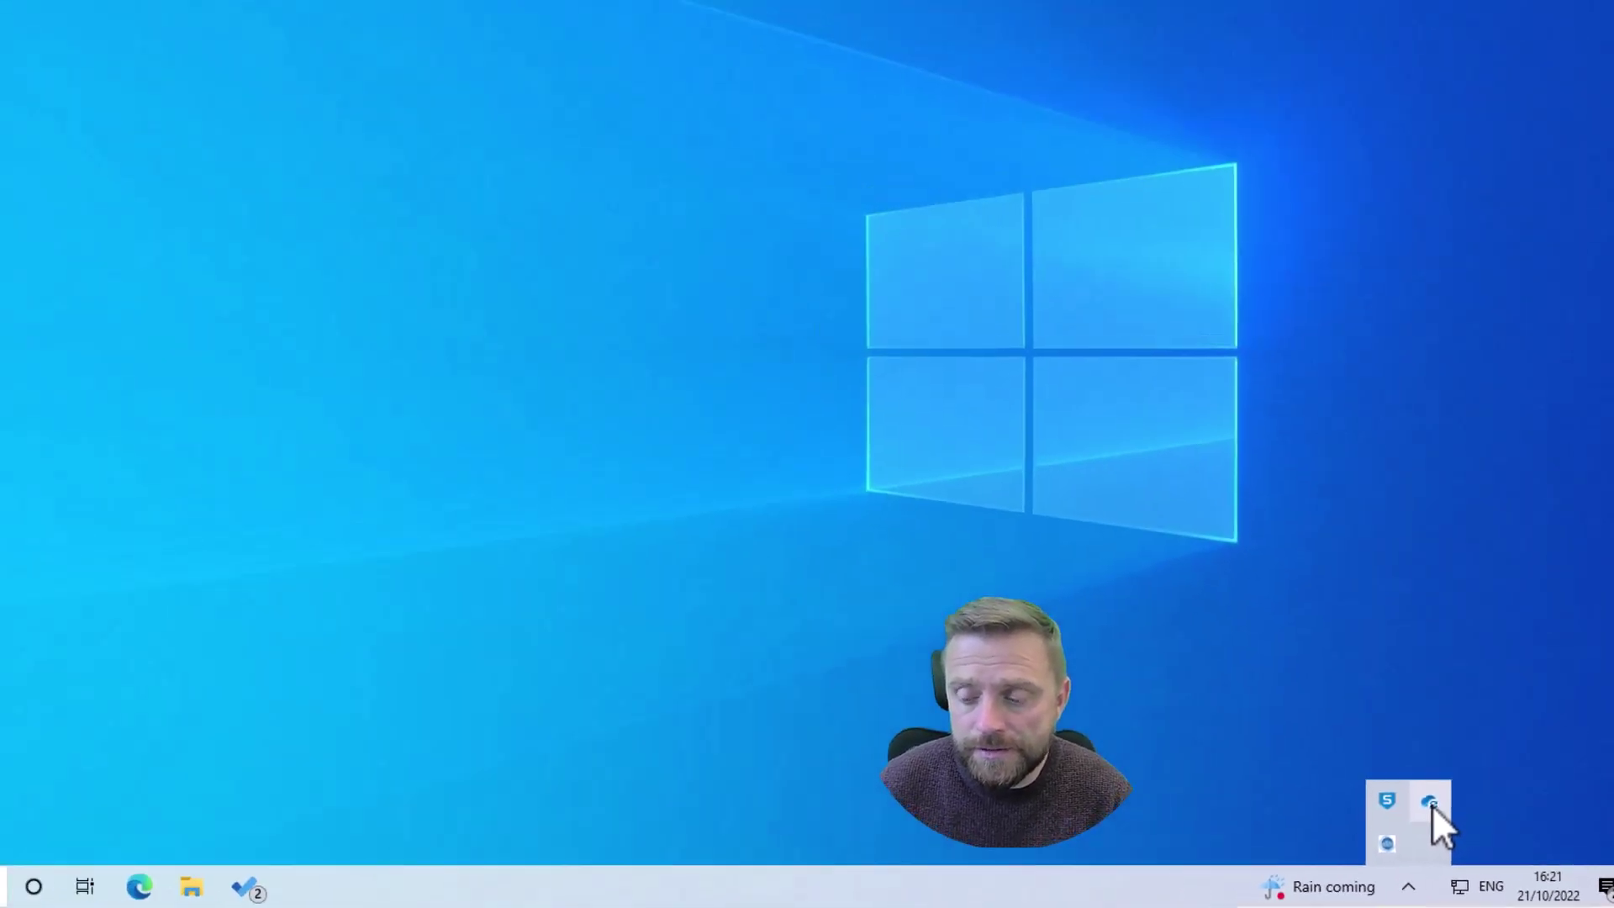
{"action": "left_click", "coordinate": [1430, 804]}
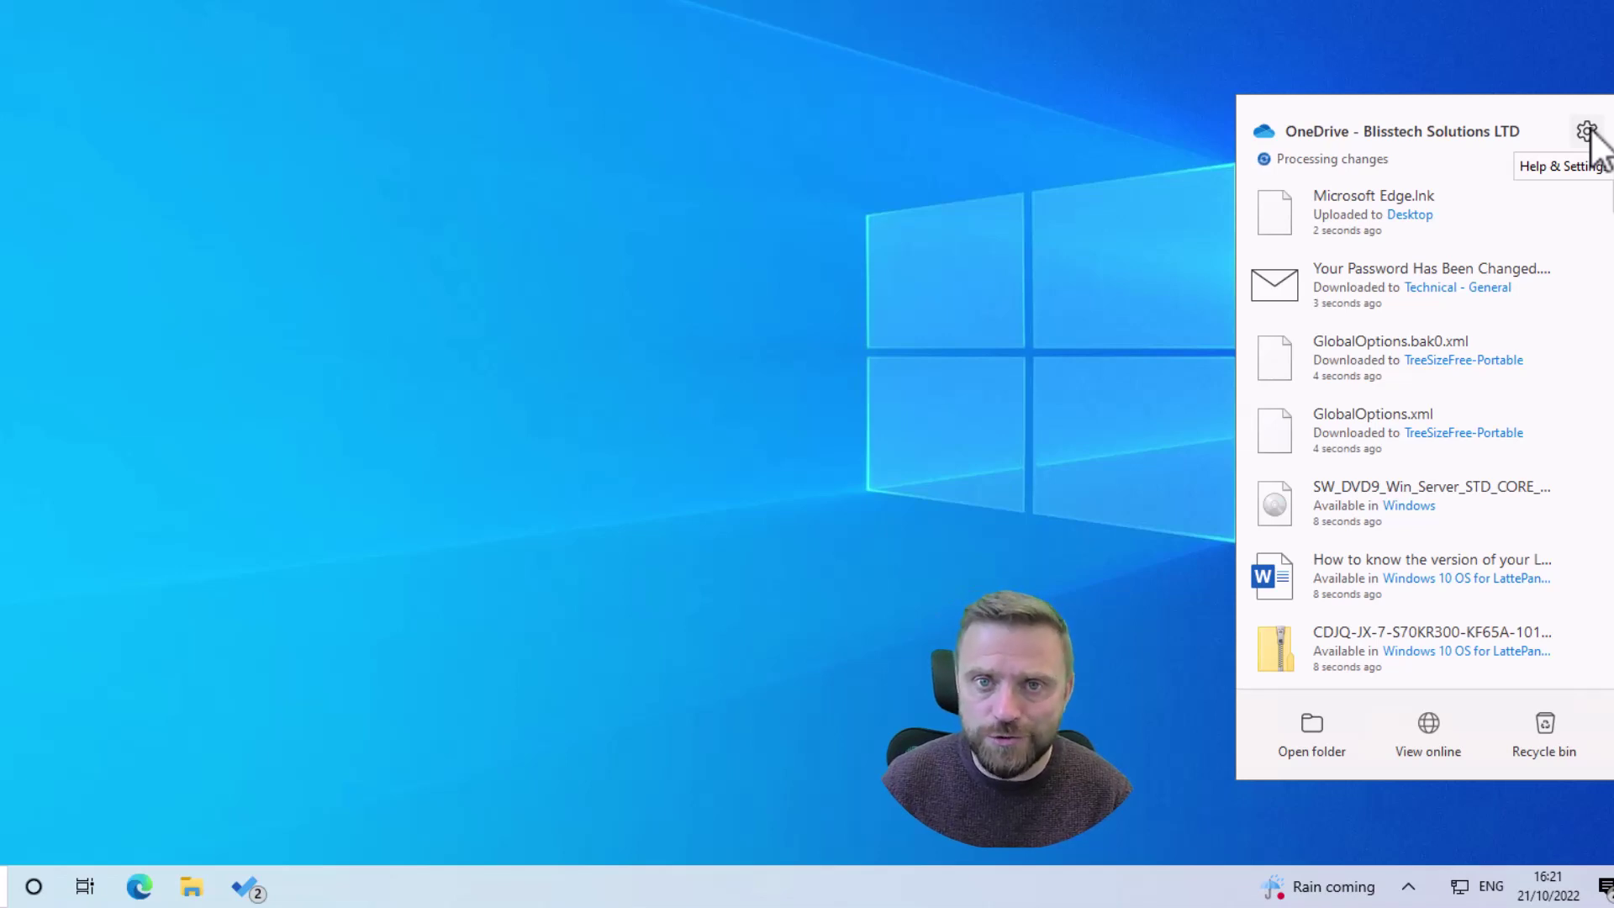
{"action": "left_click", "coordinate": [1586, 132]}
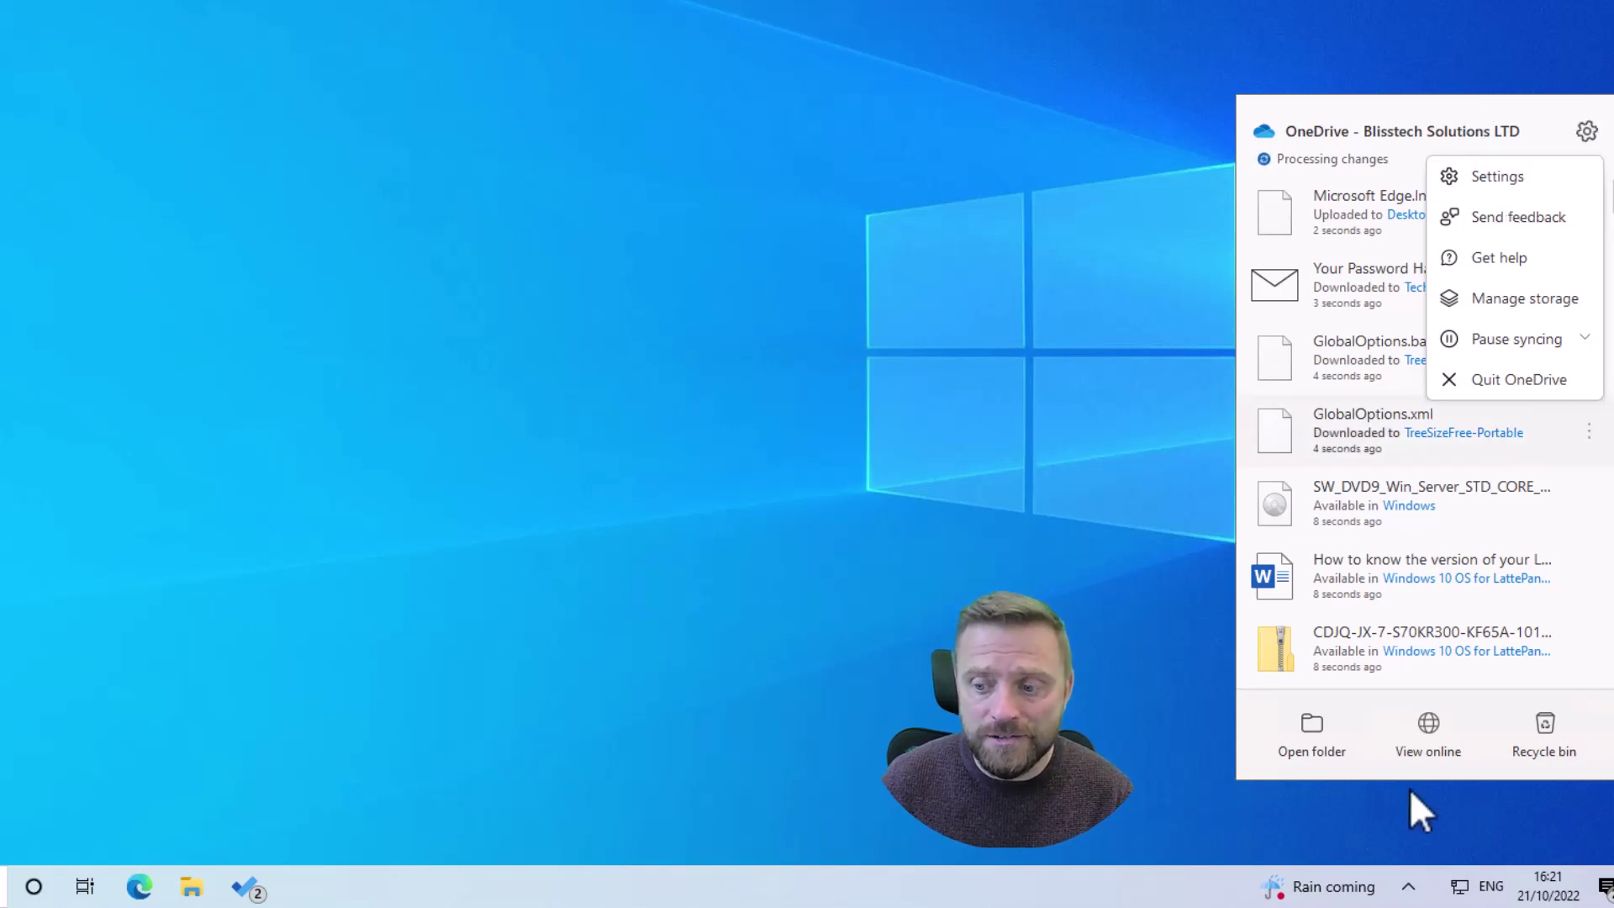
{"action": "left_click", "coordinate": [1410, 889]}
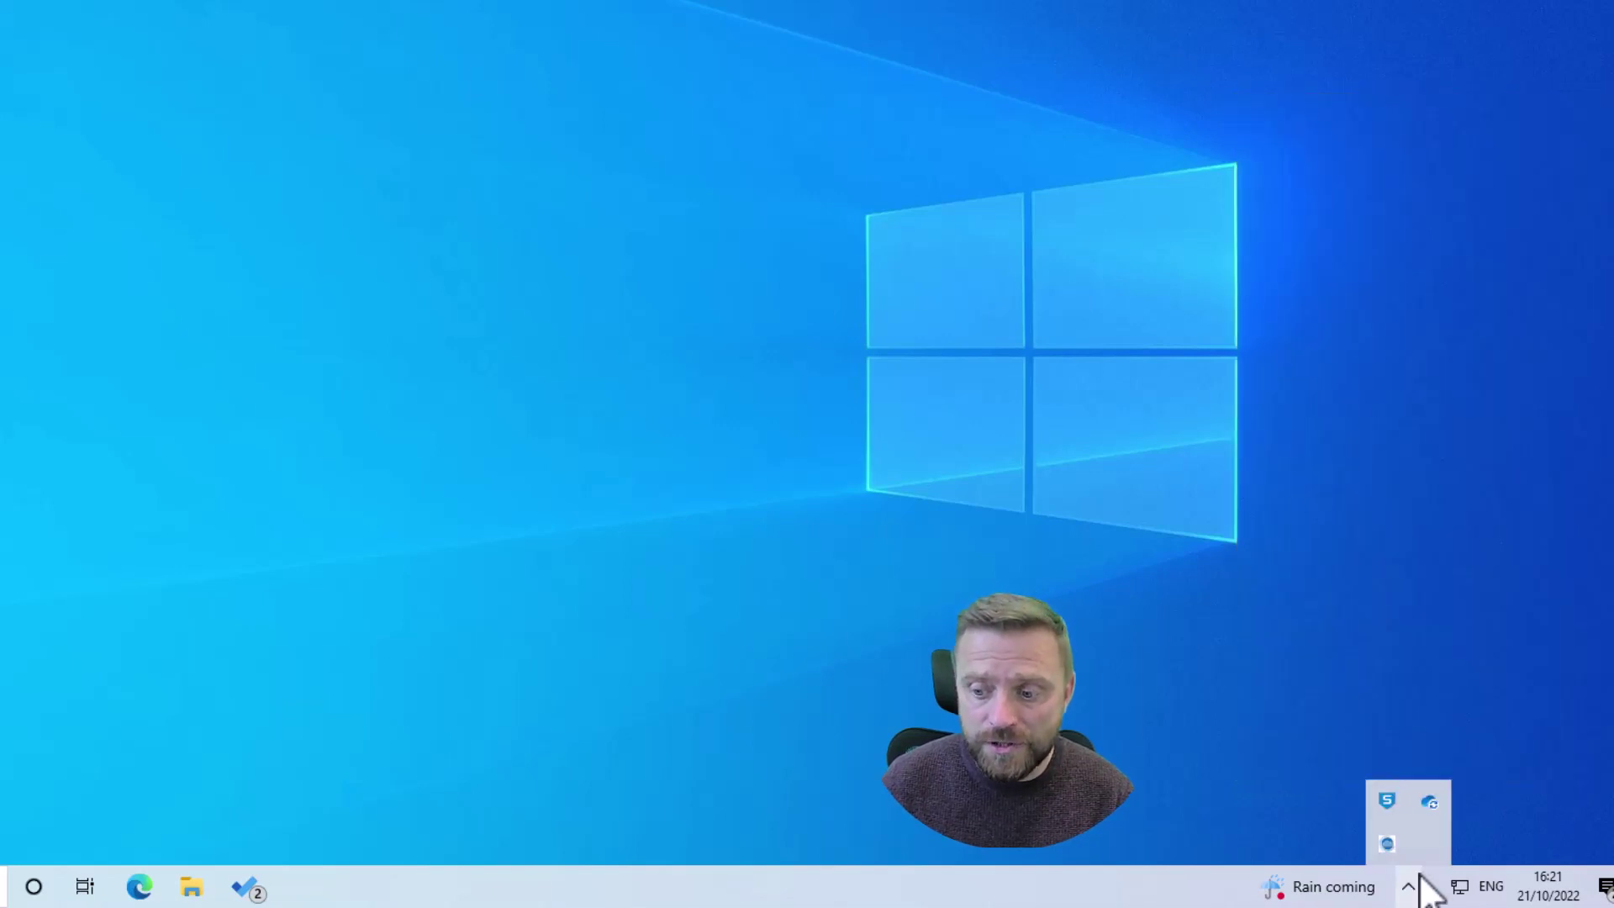
{"action": "left_click", "coordinate": [1429, 802]}
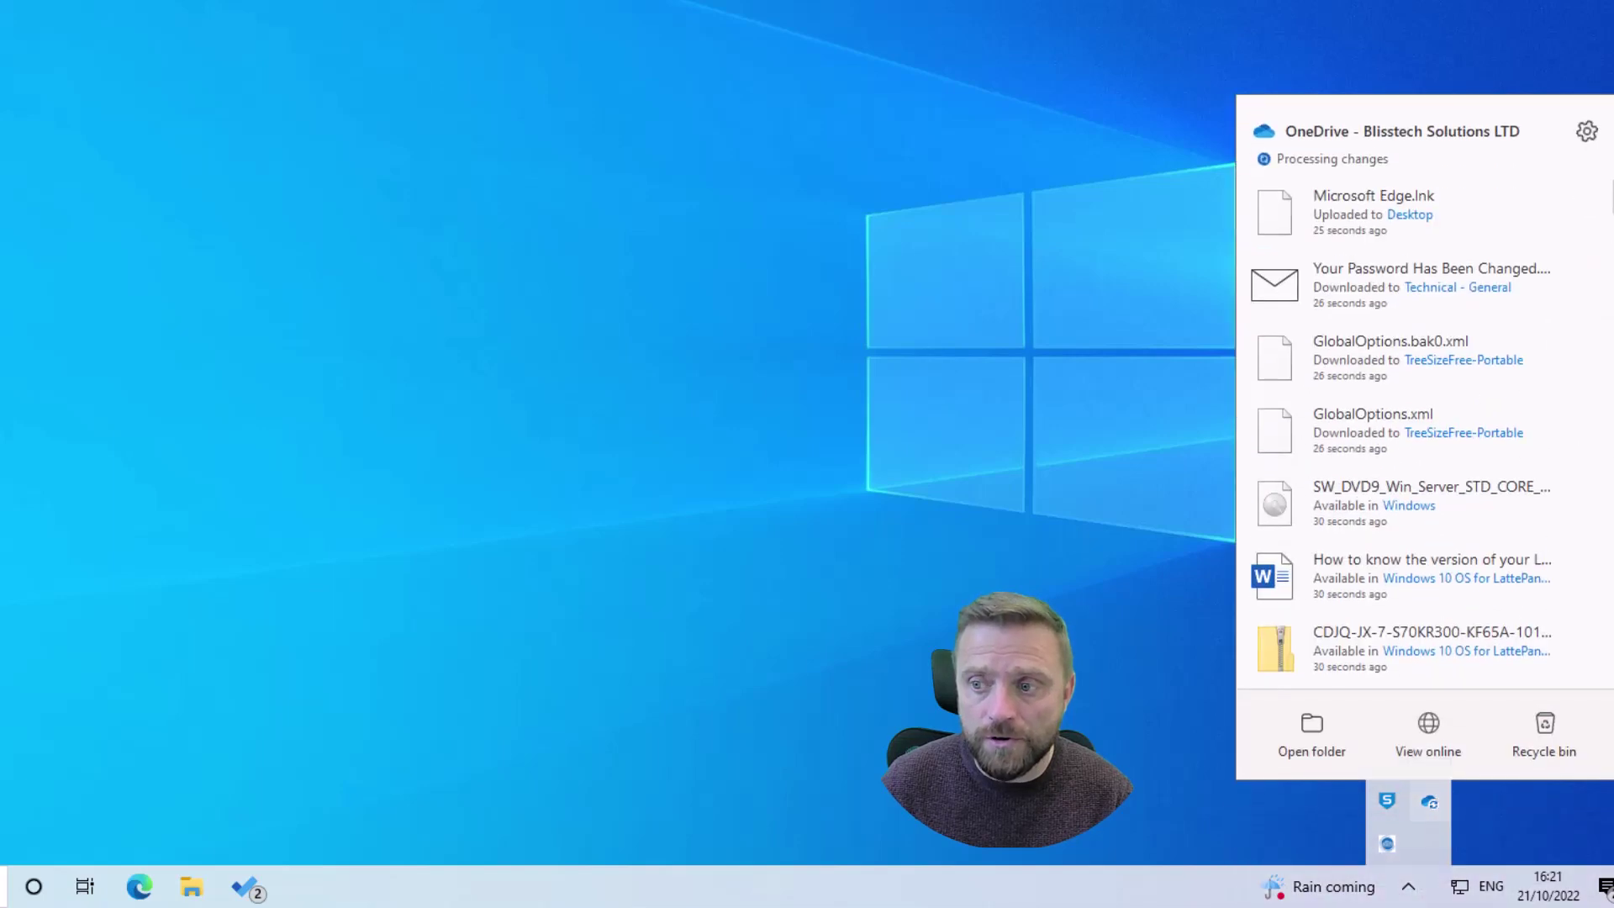
In OneDrive Settings' Backup tab, confirm Desktop, Documents and Pictures are backed up, then close it
{"action": "left_click", "coordinate": [1589, 133]}
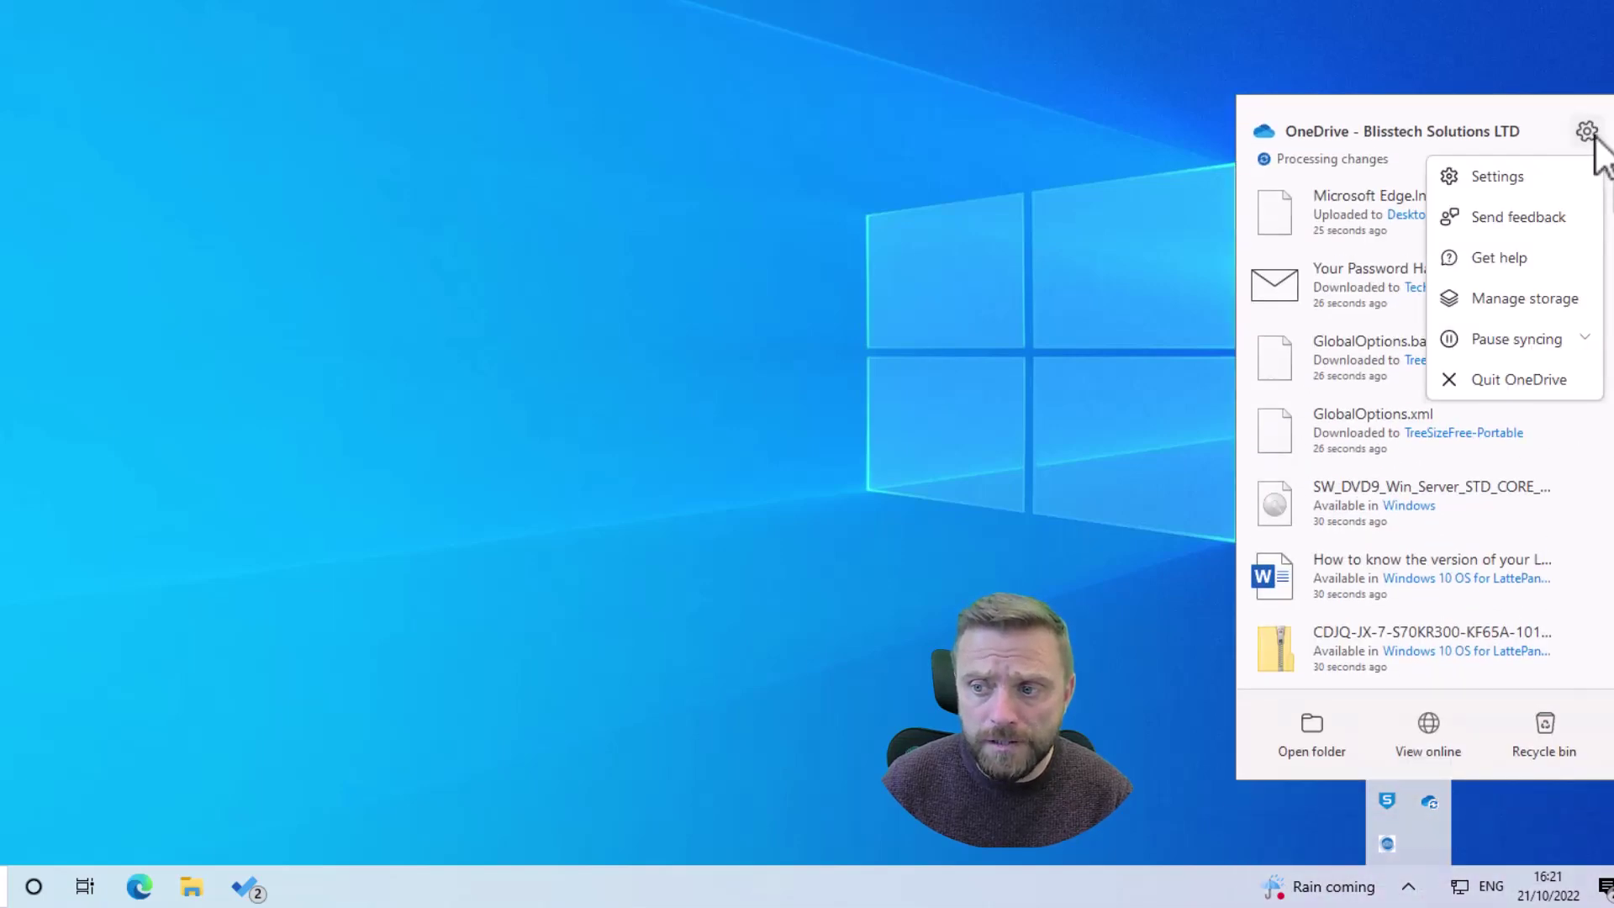
{"action": "left_click", "coordinate": [1481, 175]}
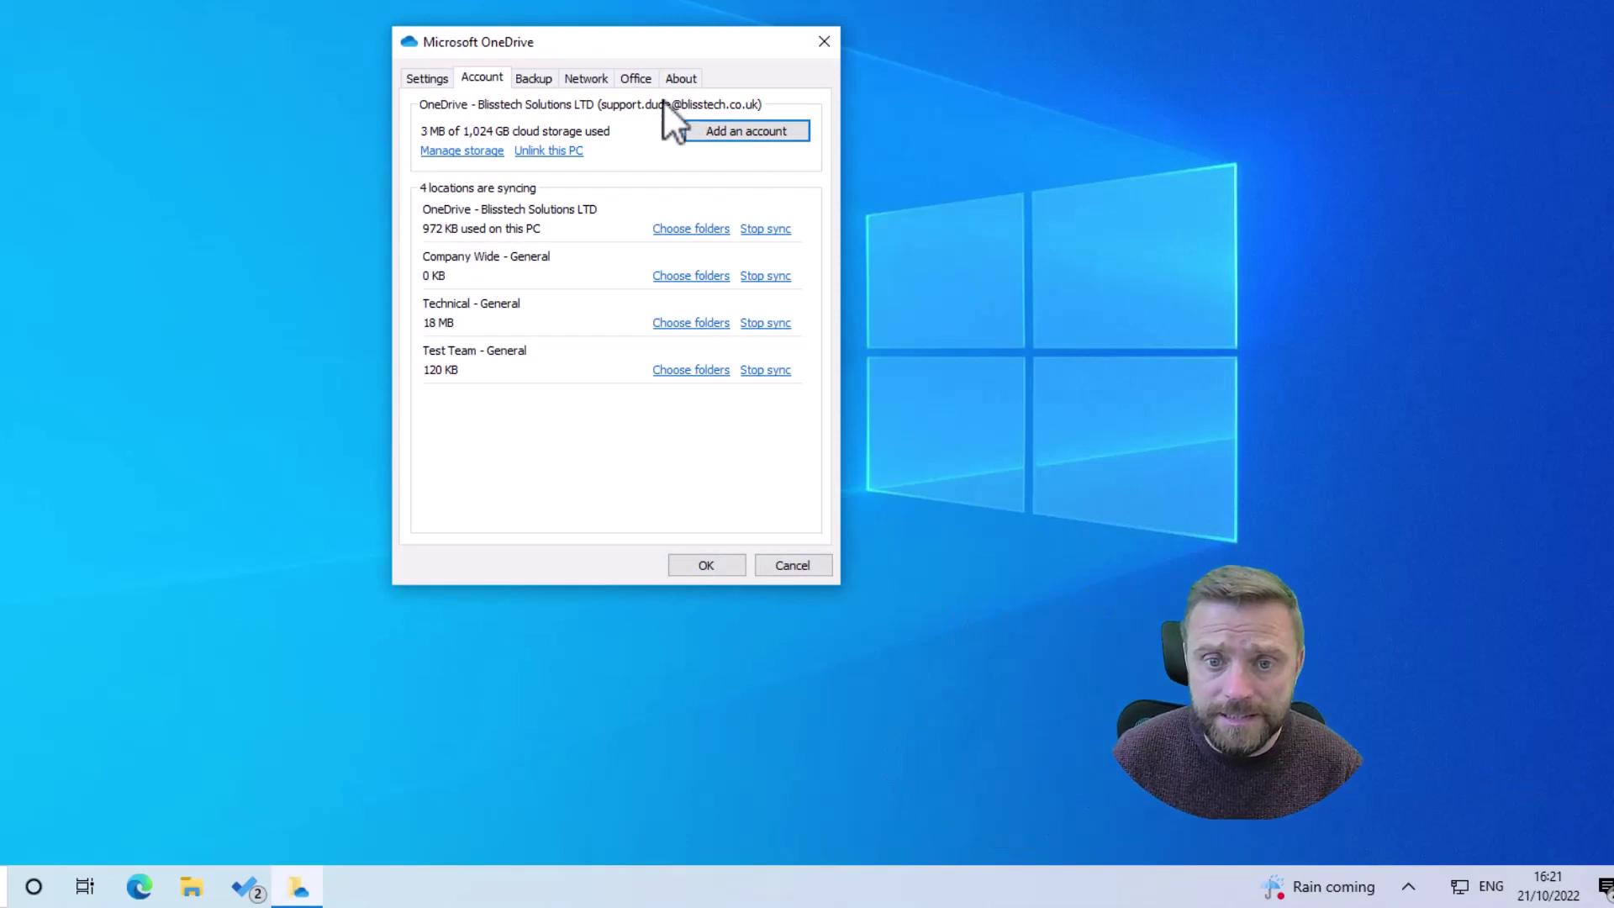
{"action": "left_click", "coordinate": [530, 76]}
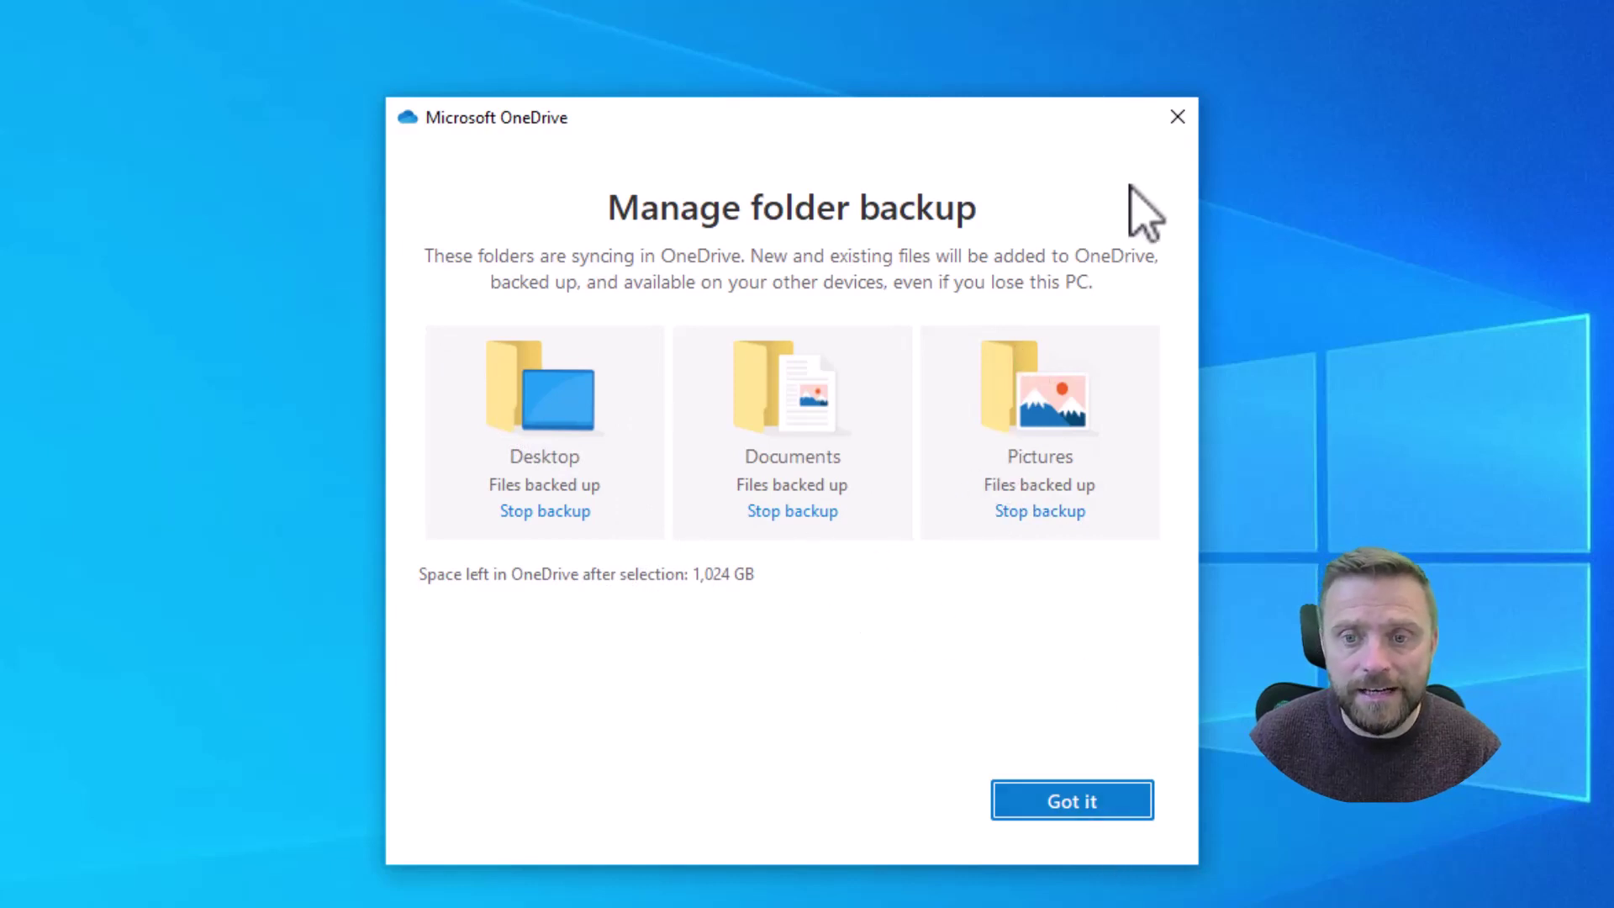
{"action": "left_click", "coordinate": [1175, 117]}
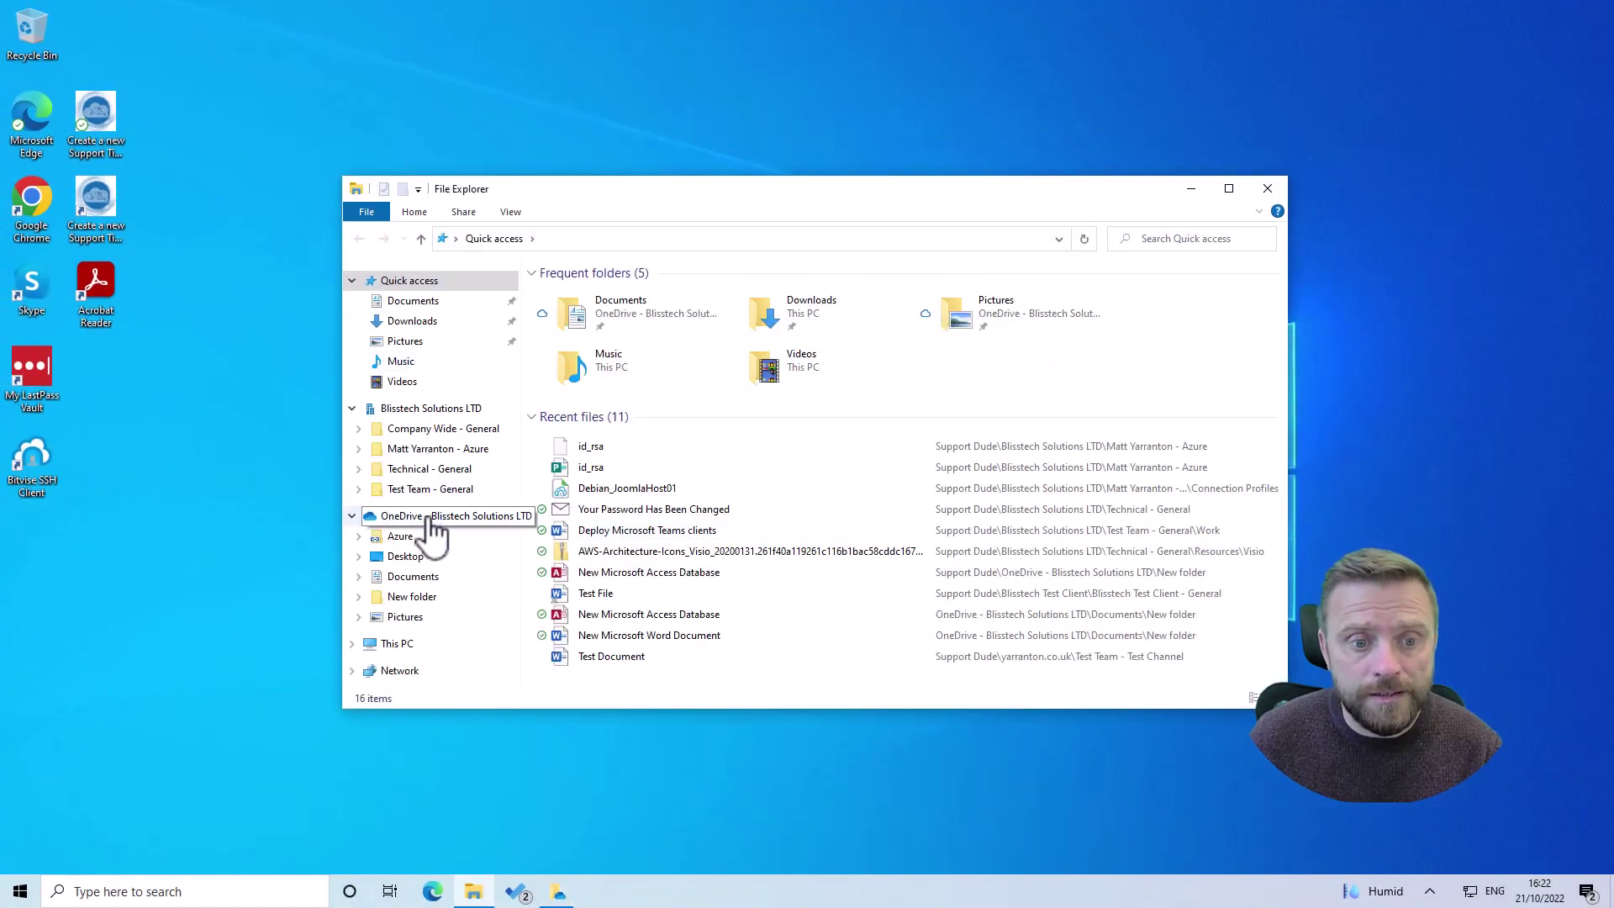
Browse the OneDrive Desktop, Documents and Pictures folders in File Explorer
{"action": "left_click", "coordinate": [429, 518]}
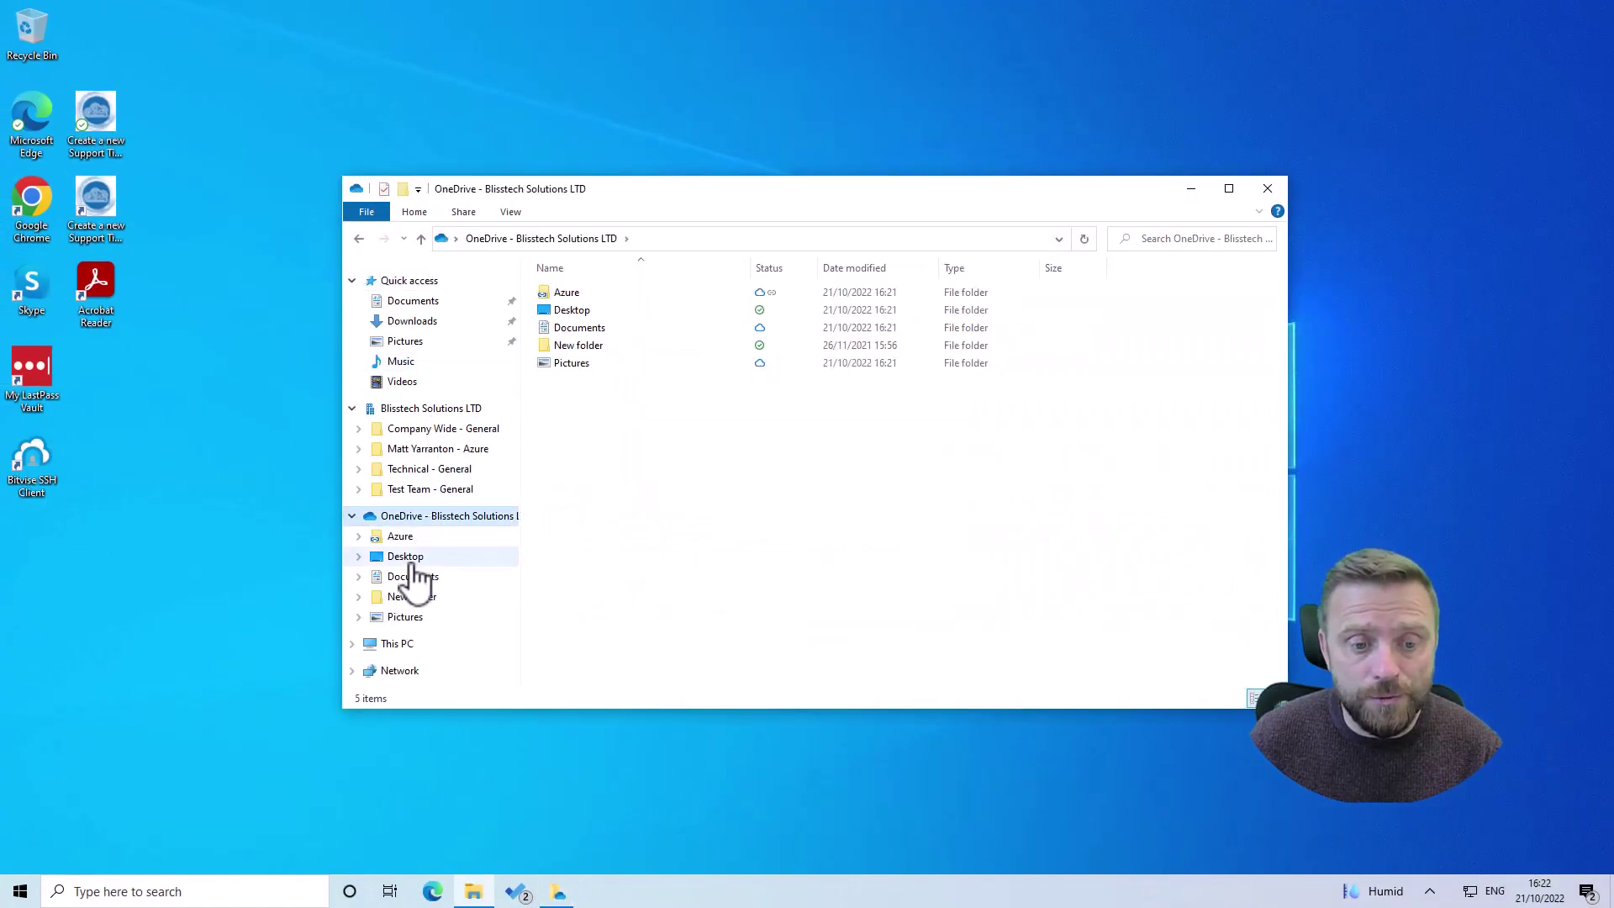
{"action": "left_click", "coordinate": [410, 561]}
{"action": "left_click", "coordinate": [411, 577]}
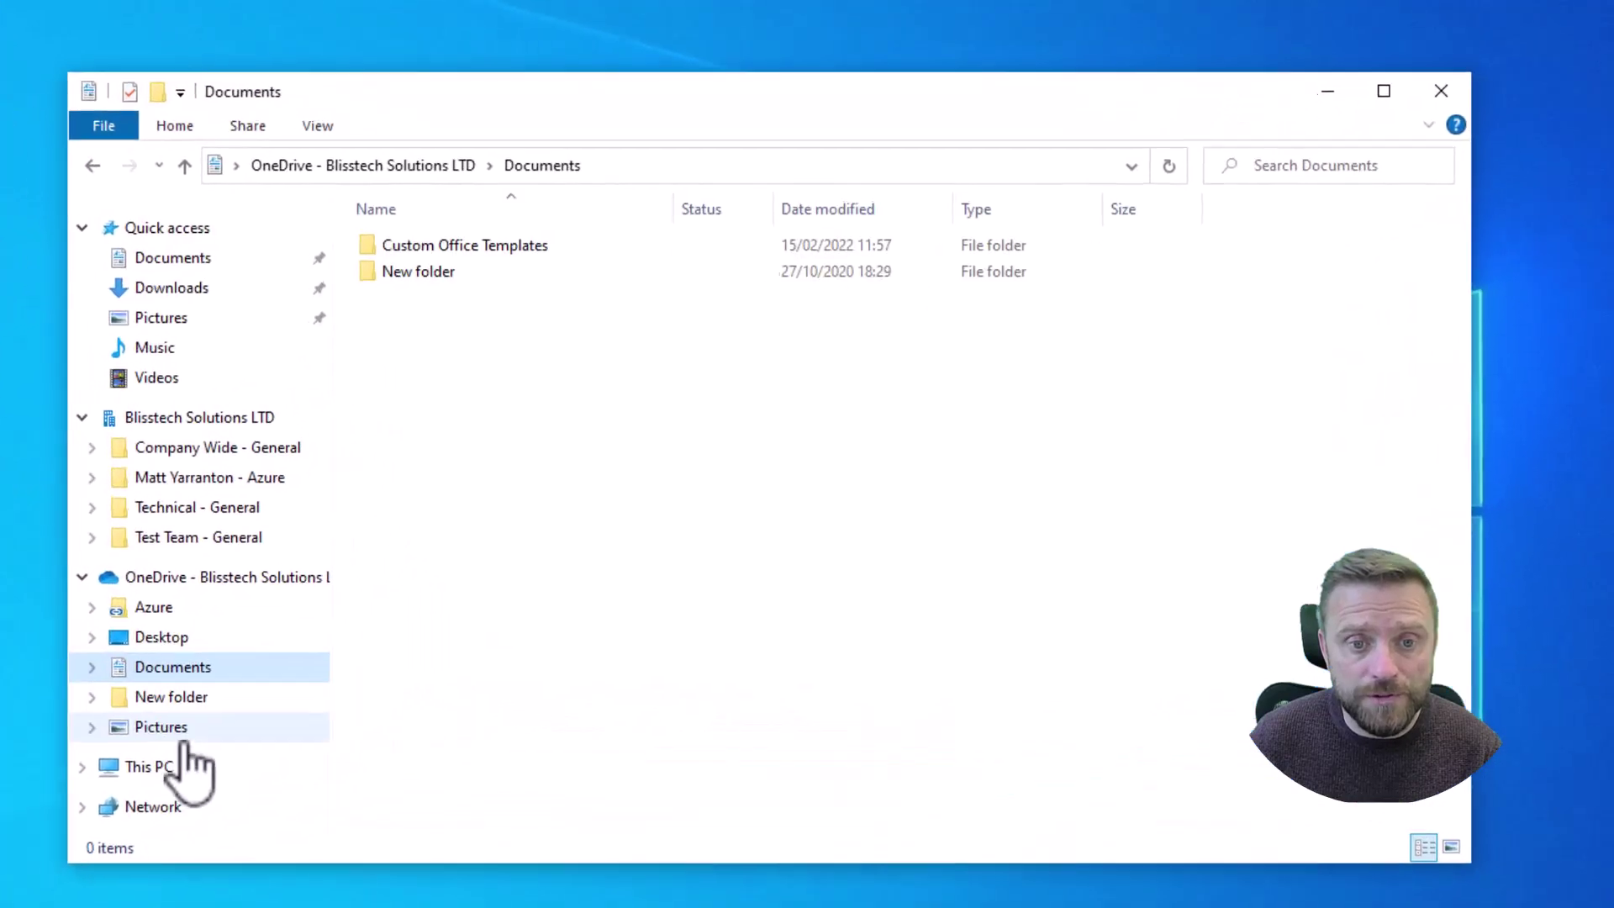
{"action": "left_click", "coordinate": [152, 744]}
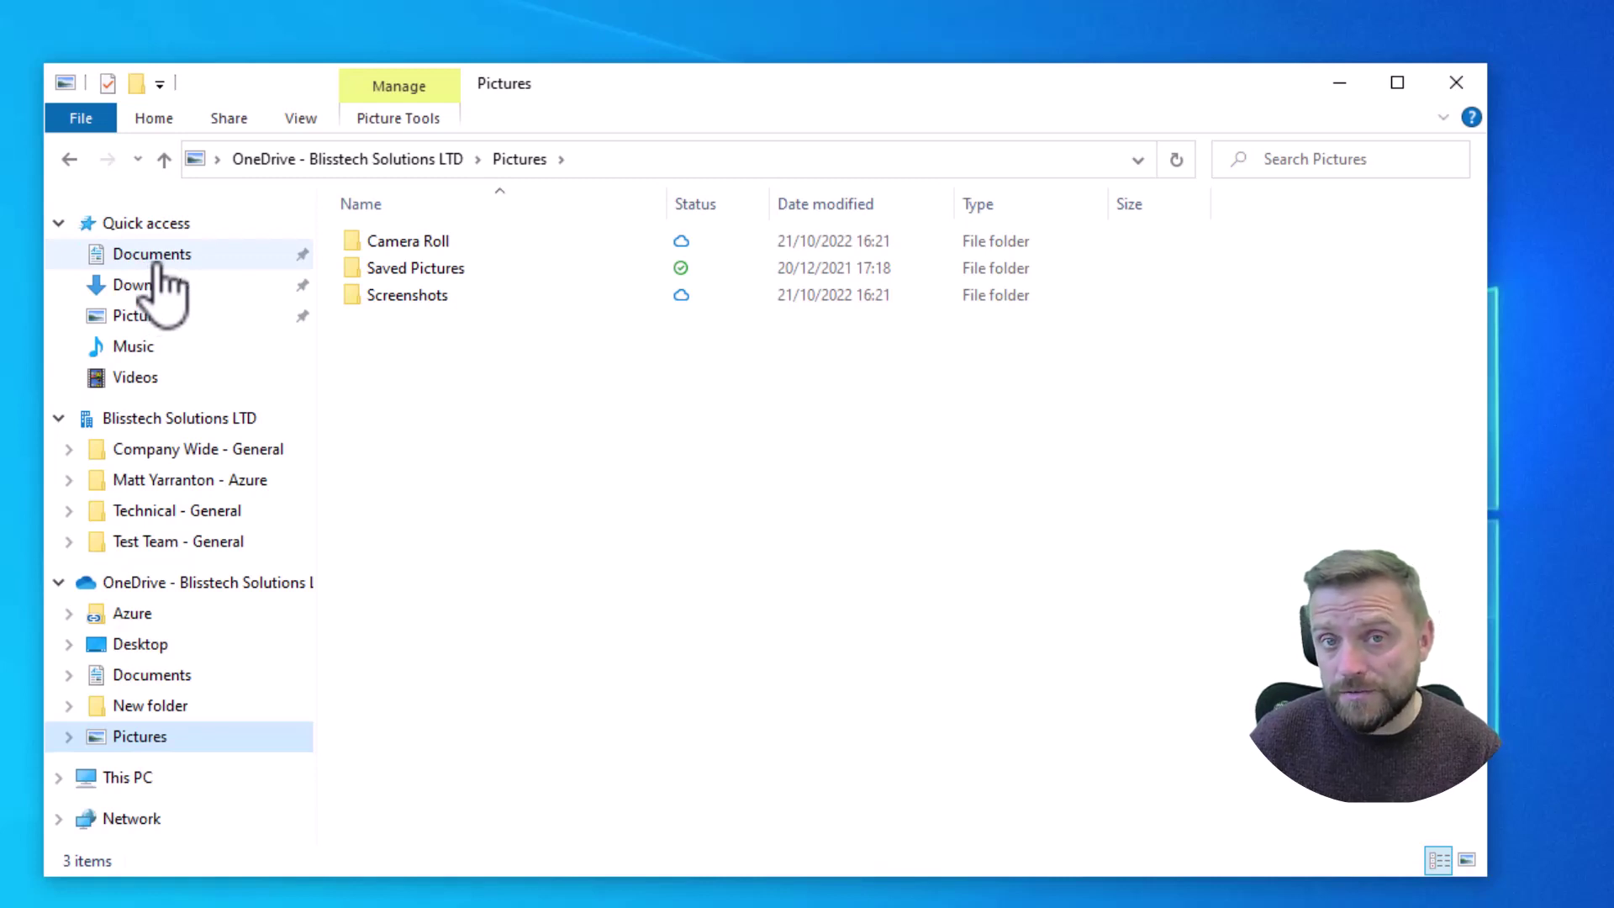
Compare with the Quick access Documents and Pictures folders, ending in Pictures
{"action": "left_click", "coordinate": [156, 265]}
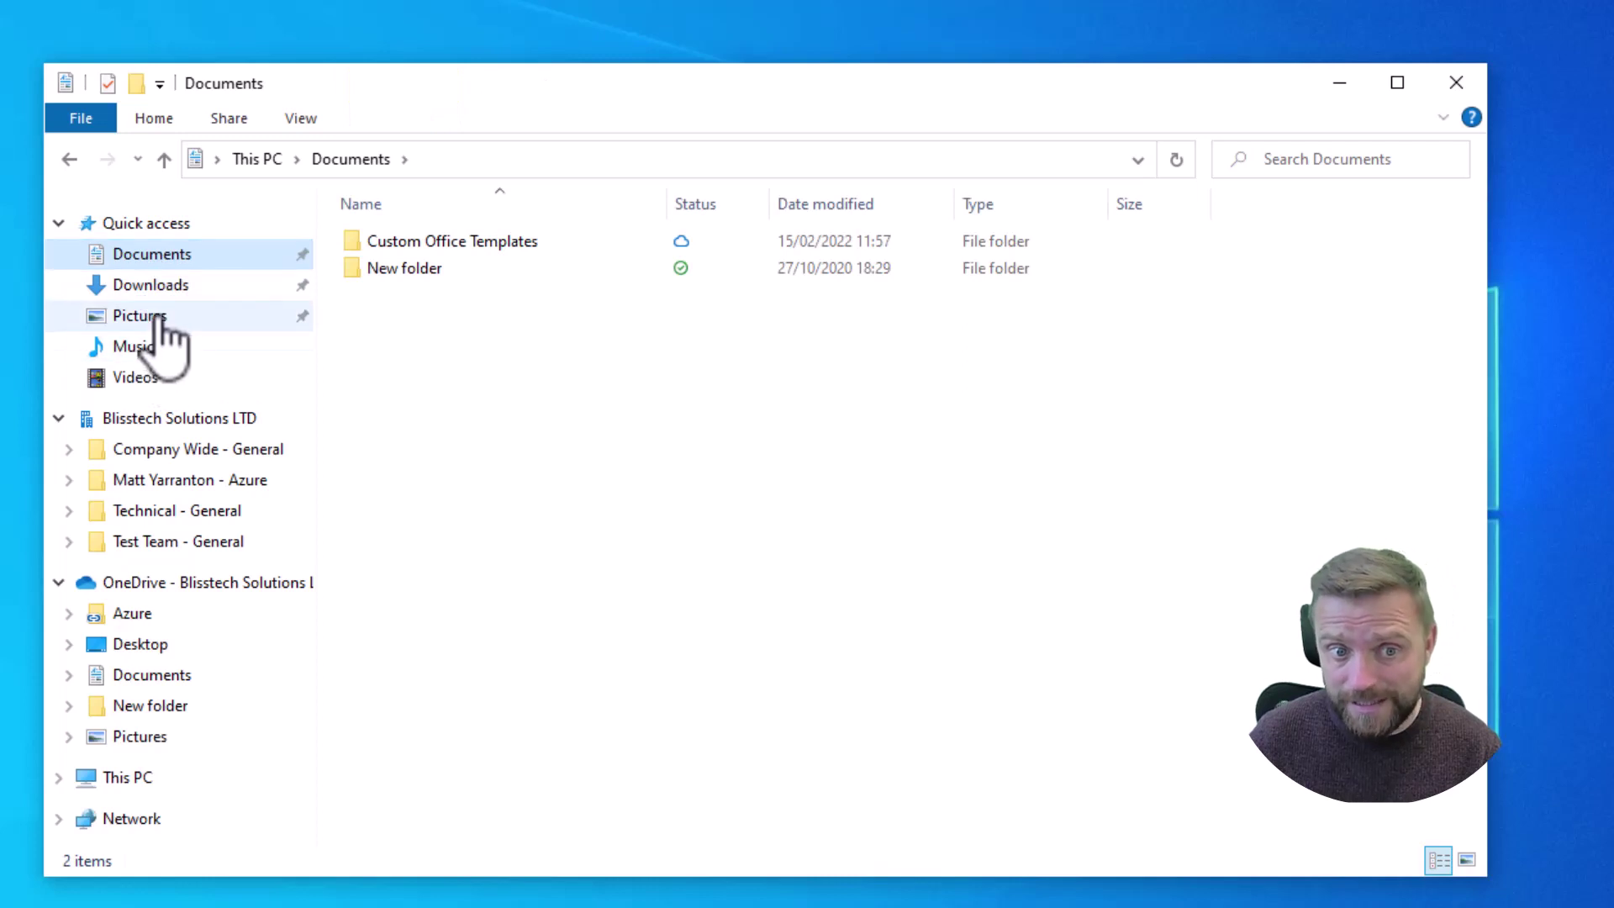
{"action": "left_click", "coordinate": [160, 323]}
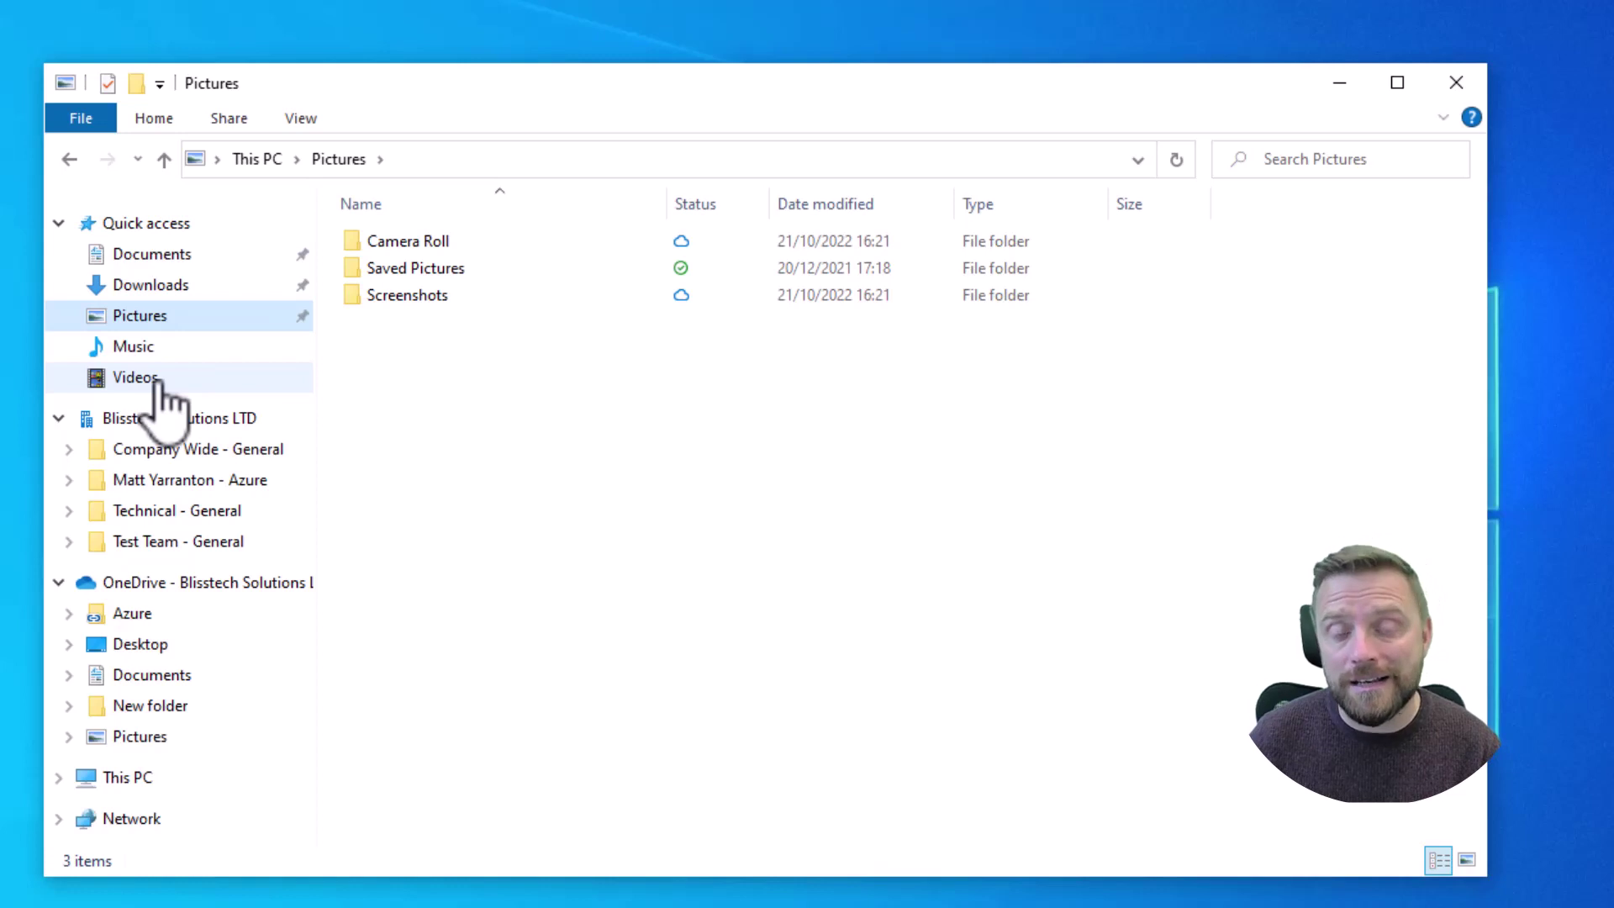
{"action": "left_click", "coordinate": [434, 450]}
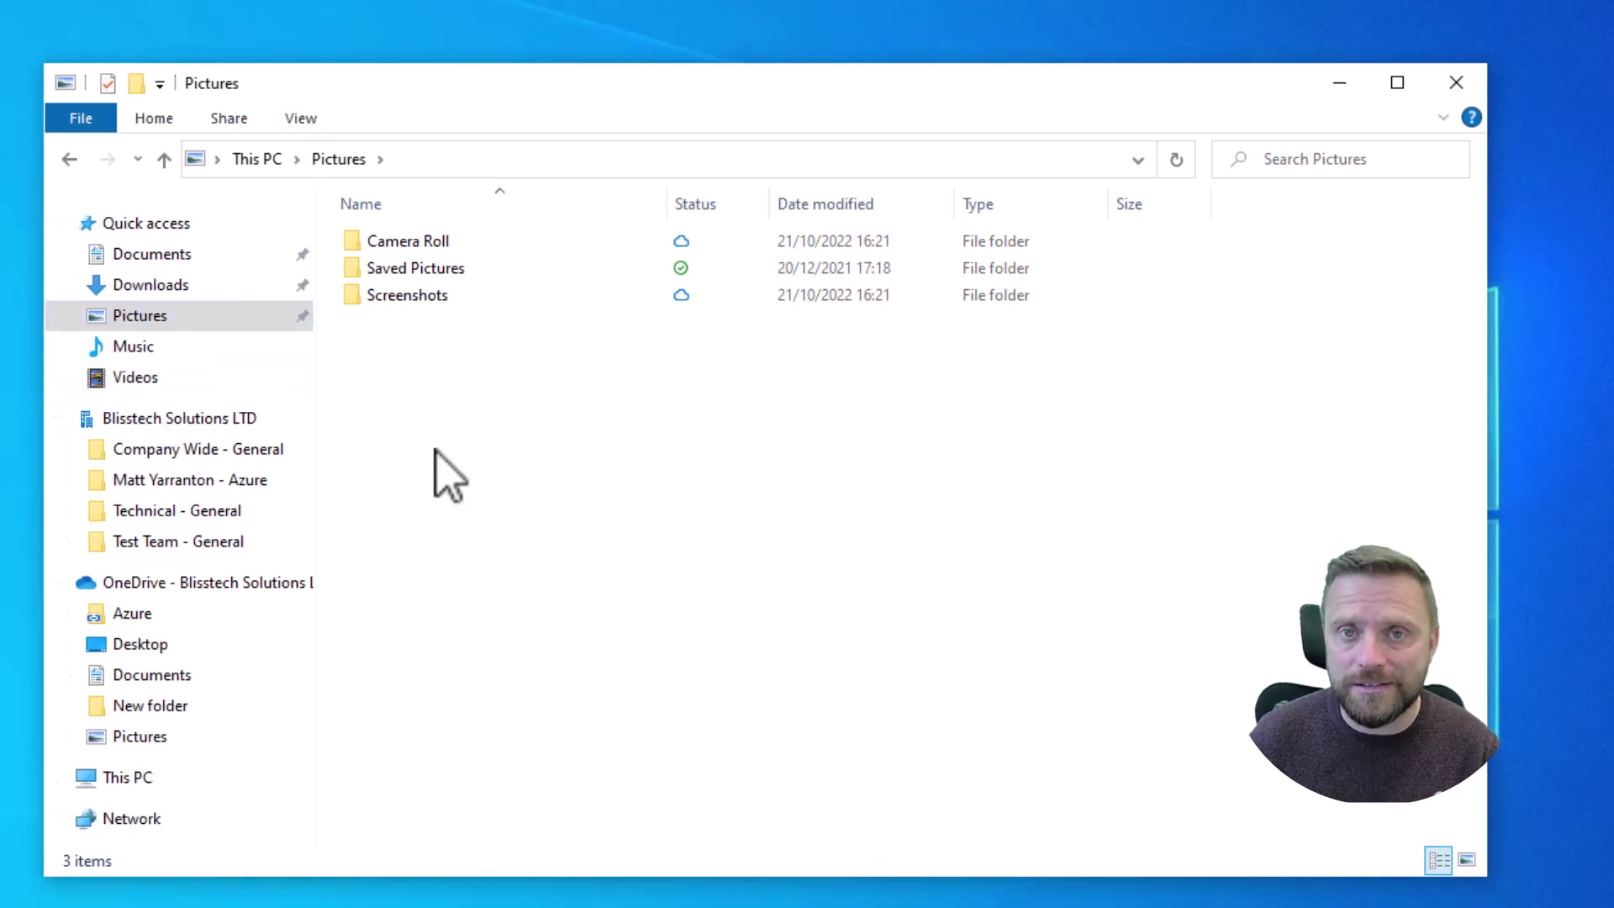